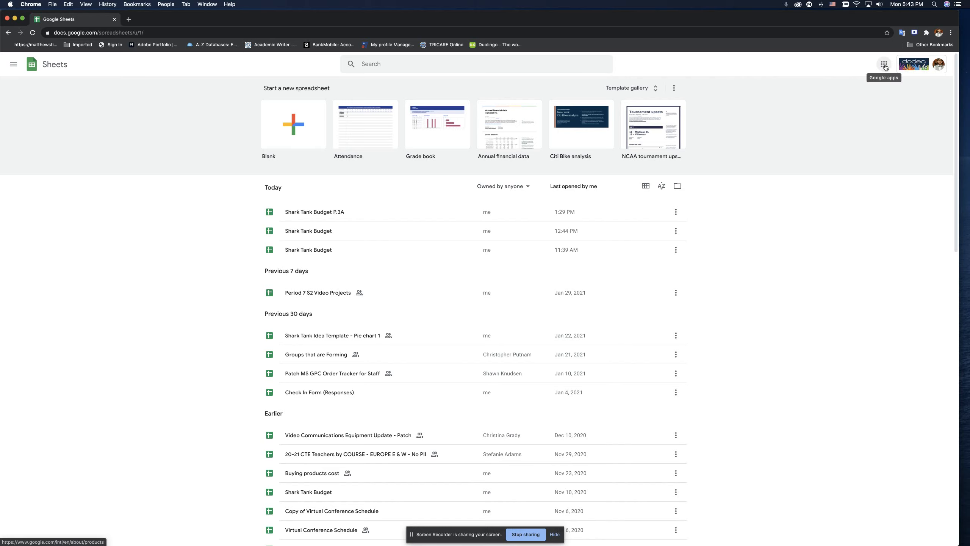
Open Google Sheets from the list of Google apps.
left_click(884, 65)
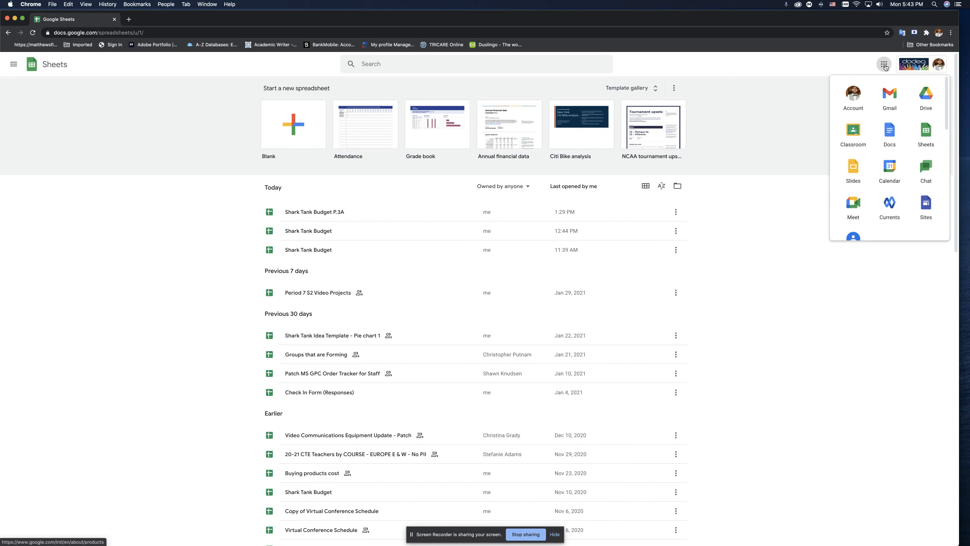
left_click(927, 136)
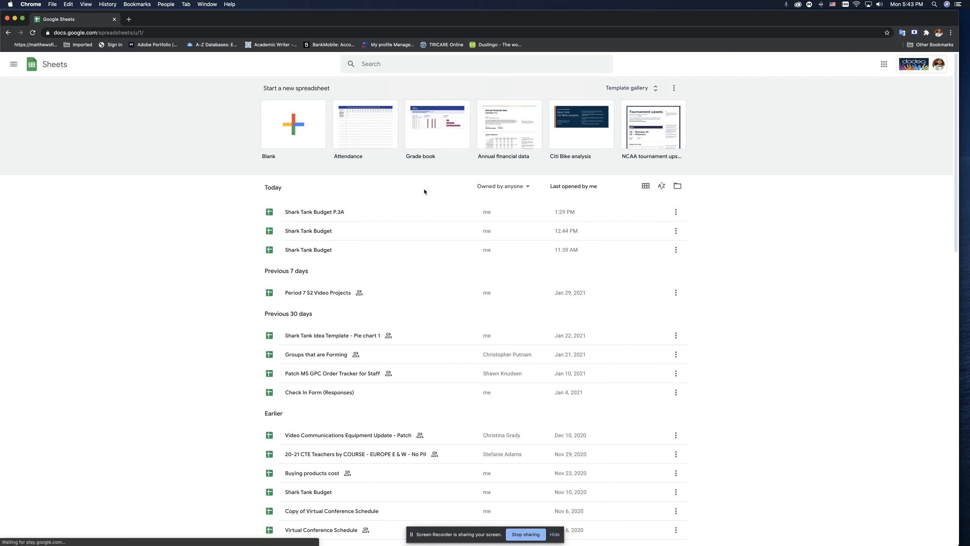
left_click(508, 381)
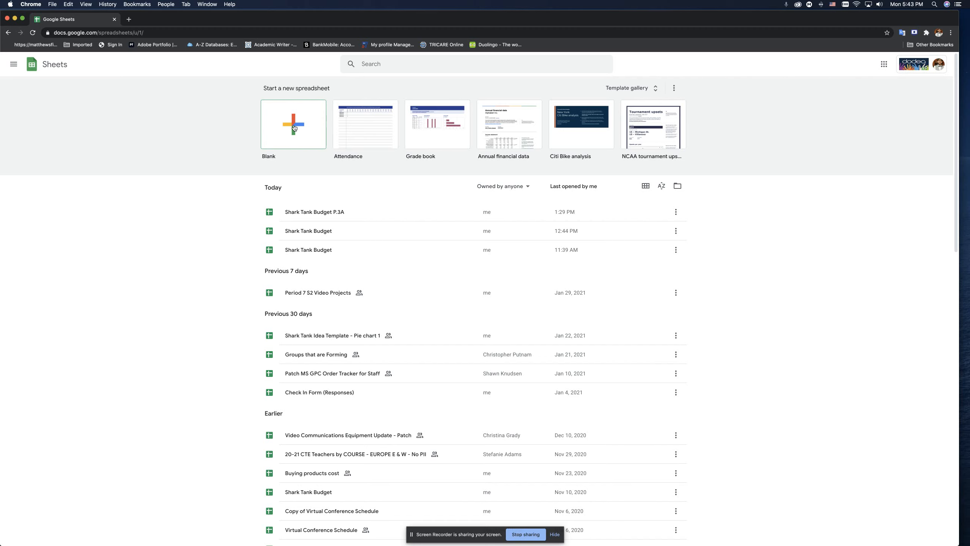
Browse the template gallery's categories and create a new blank spreadsheet.
left_click(642, 90)
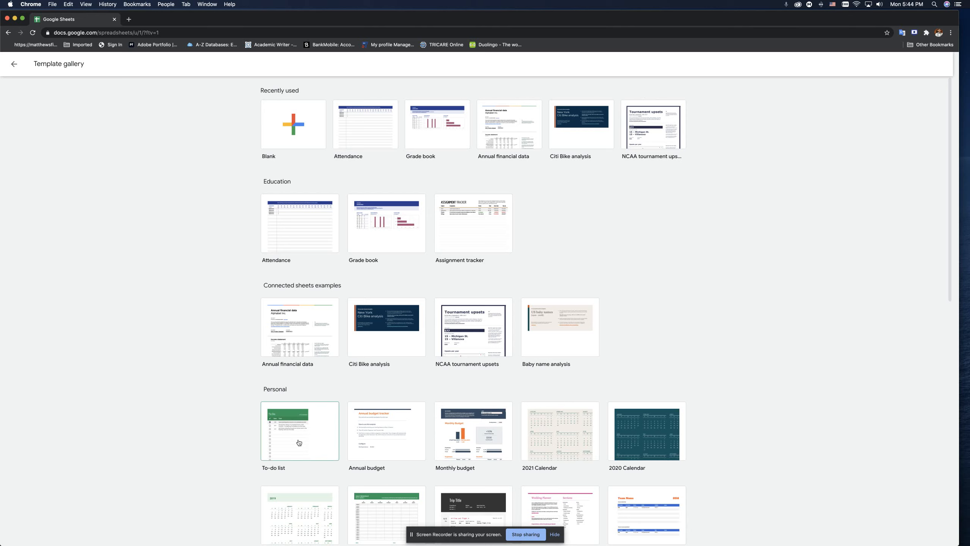
scroll(299, 443, "down", 8)
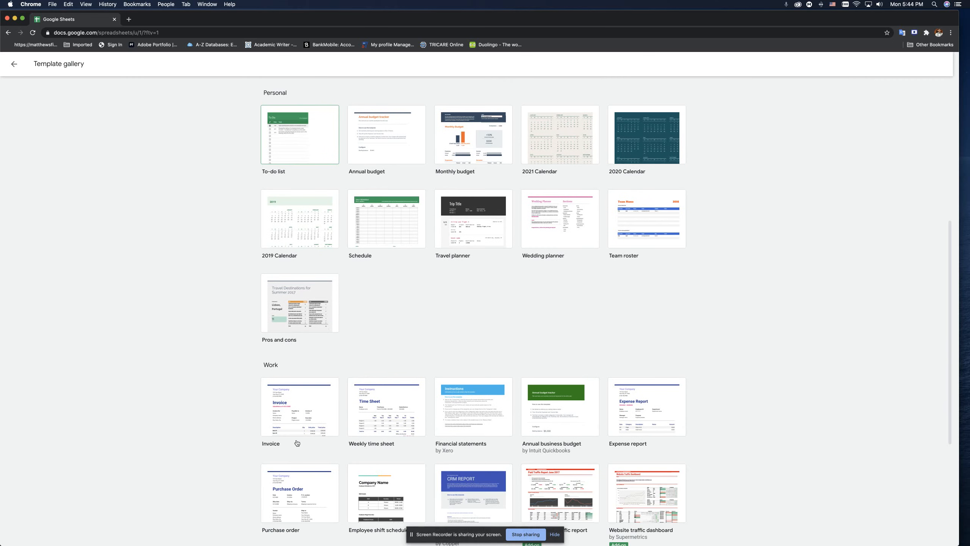
scroll(308, 417, "down", 3)
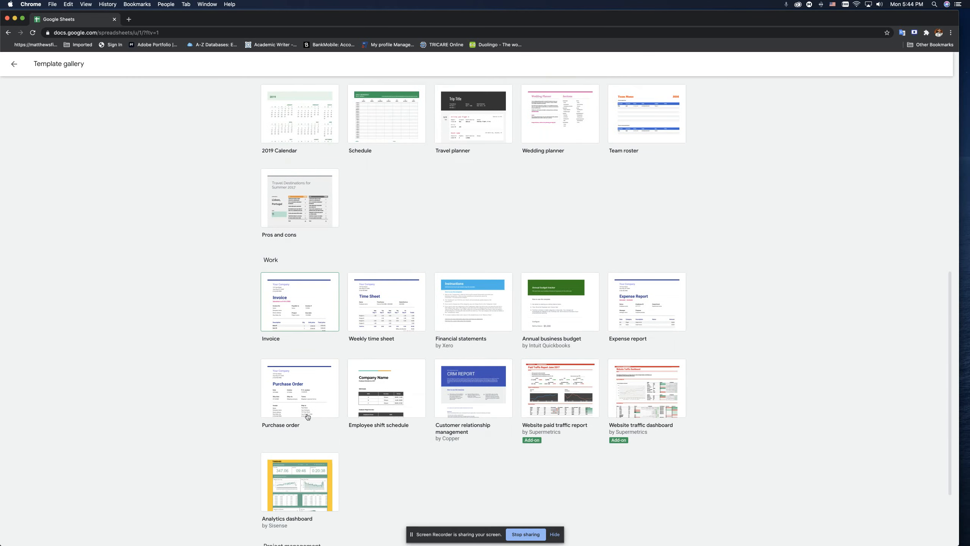
scroll(308, 417, "down", 3)
scroll(272, 430, "up", 15)
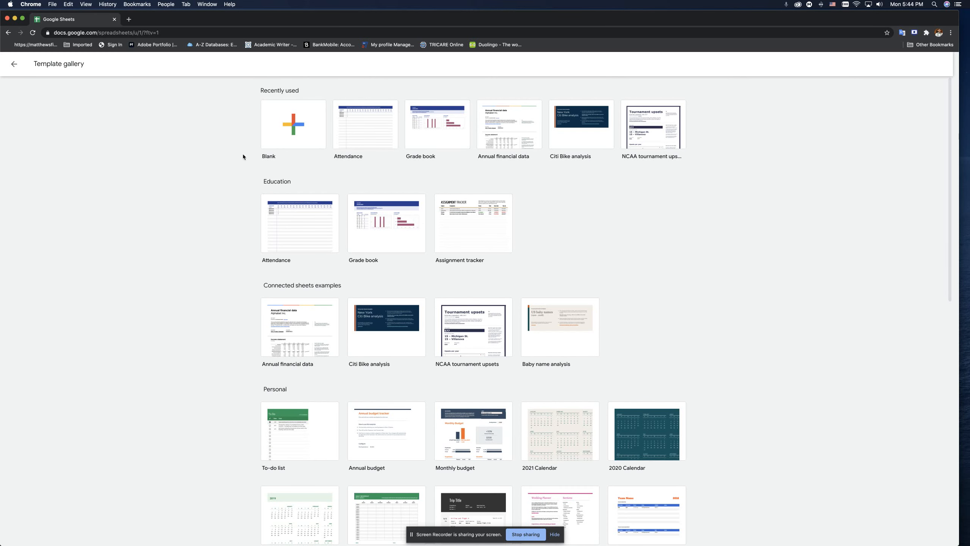
left_click(294, 127)
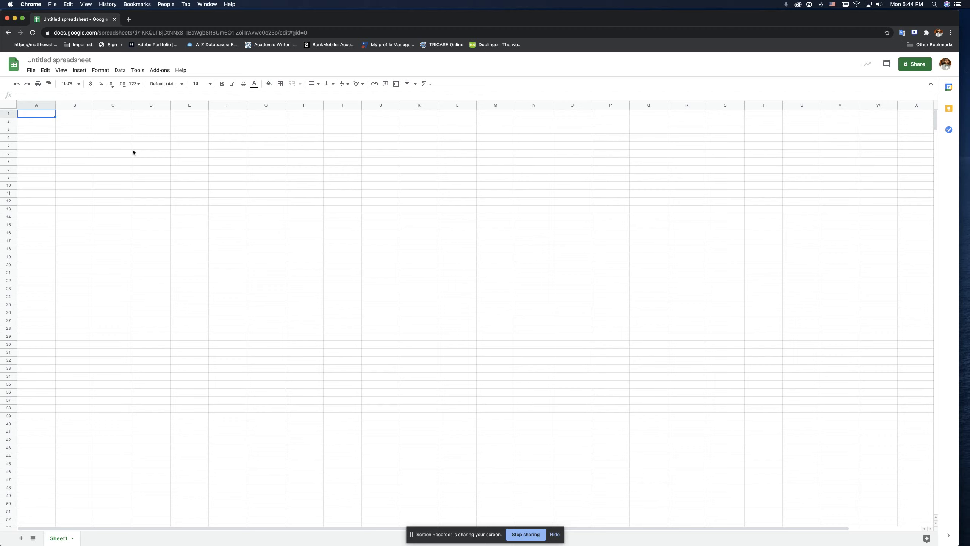
Rename the spreadsheet "Shark Tank Budget" and star it.
left_click(56, 60)
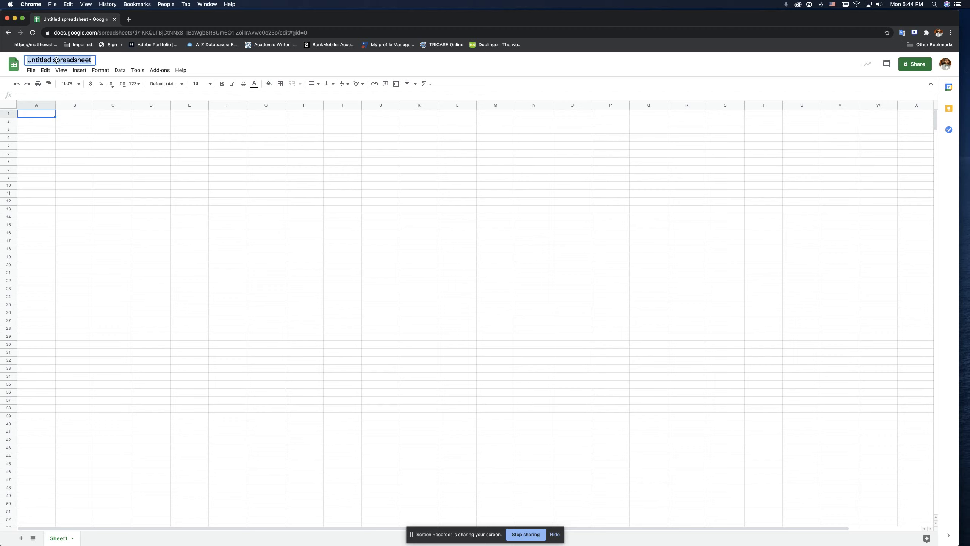
type("Shark ")
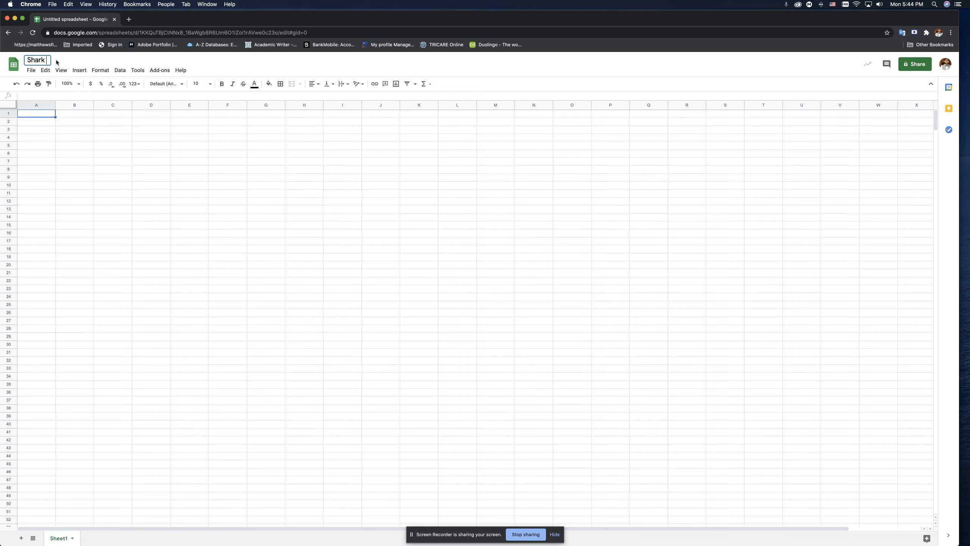
type("Tank Budget")
key("Return")
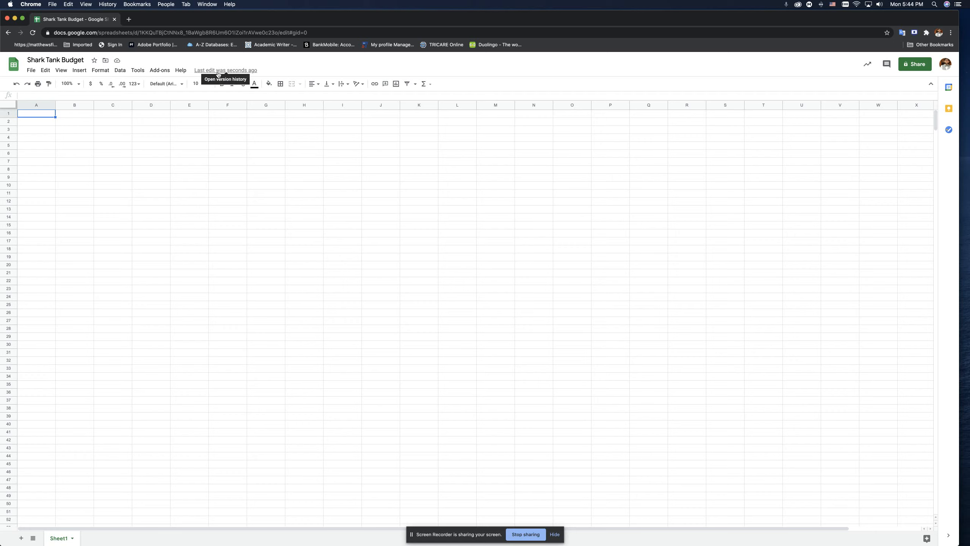
left_click(95, 61)
Set the sheet's zoom to 200% and highlight column A and row 1 in turn.
left_click(69, 83)
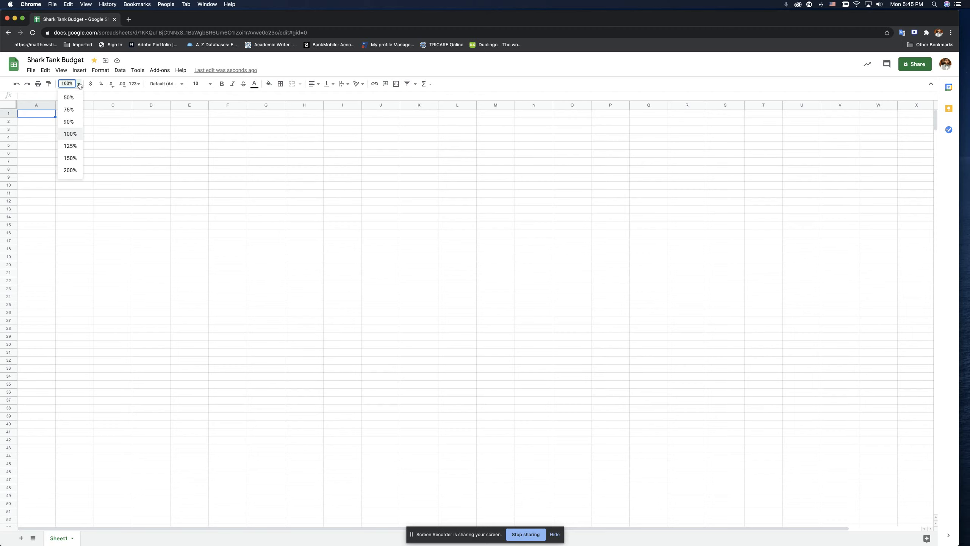
left_click(70, 171)
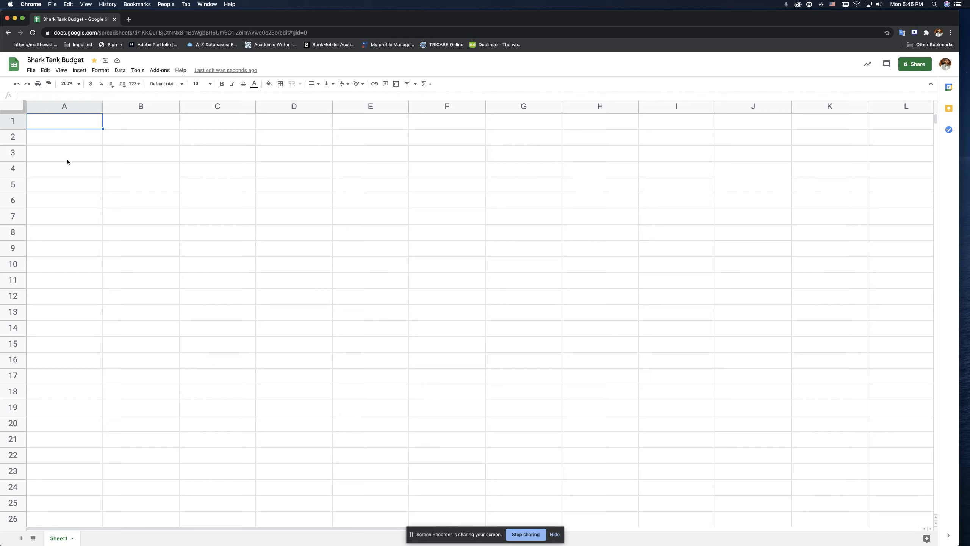
left_click(67, 106)
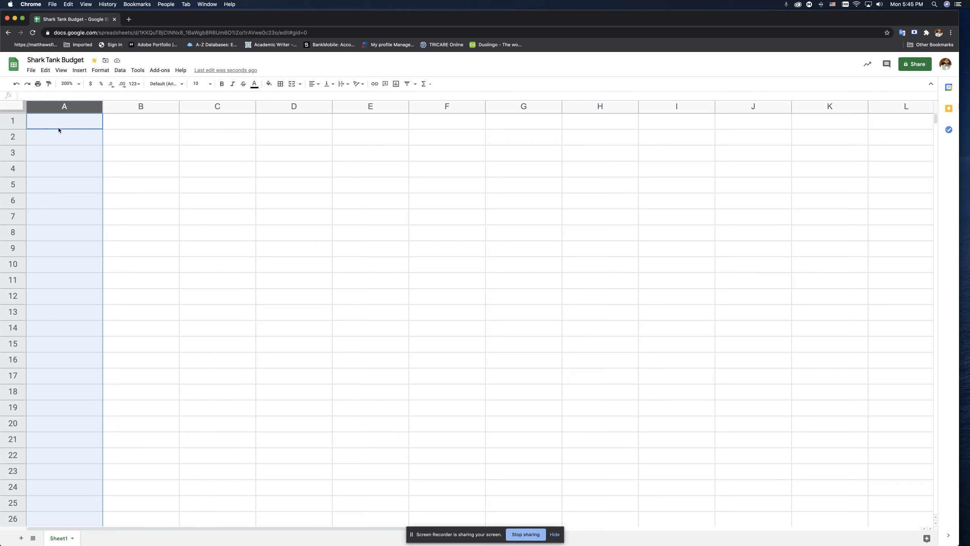
left_click(14, 121)
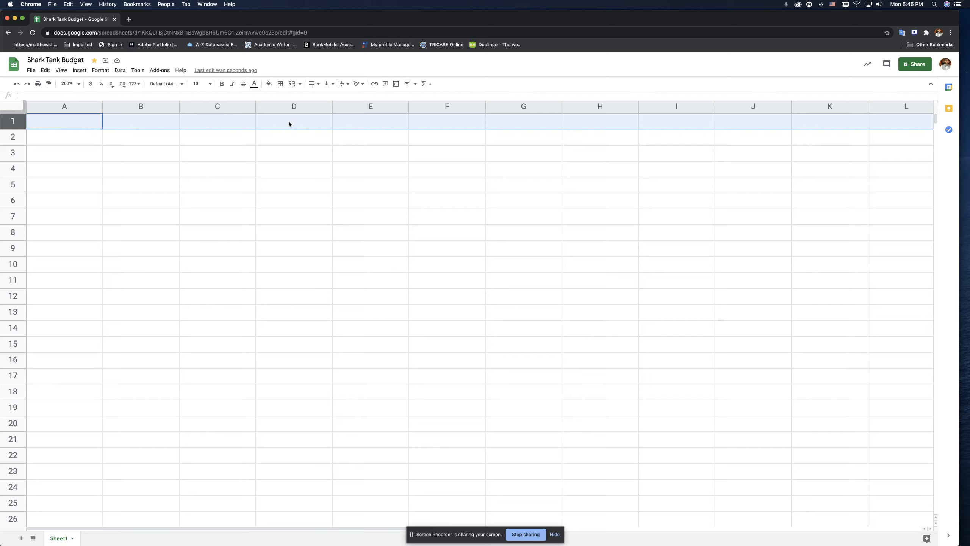
Enter the header "Product/Company" in cell A1 and widen column A to fit the text.
left_click(47, 120)
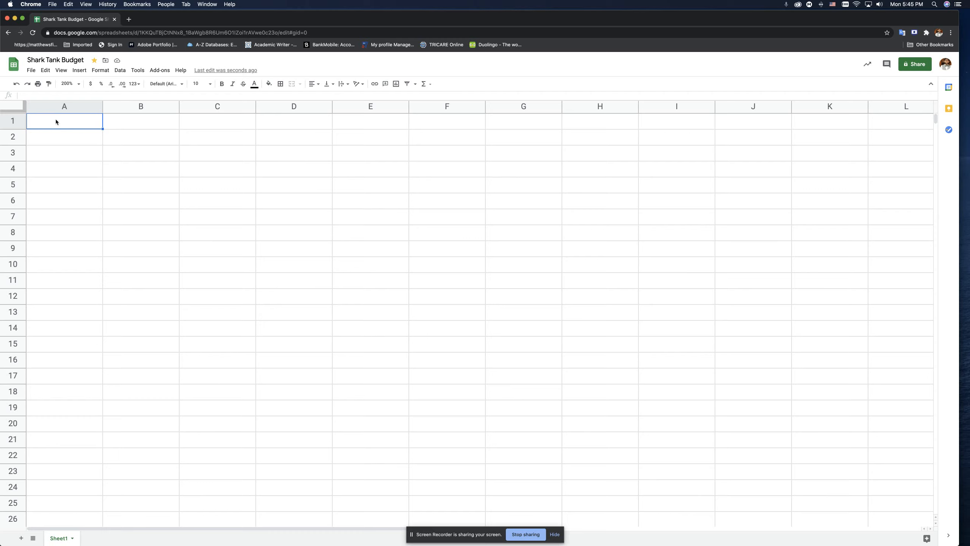
type("Product")
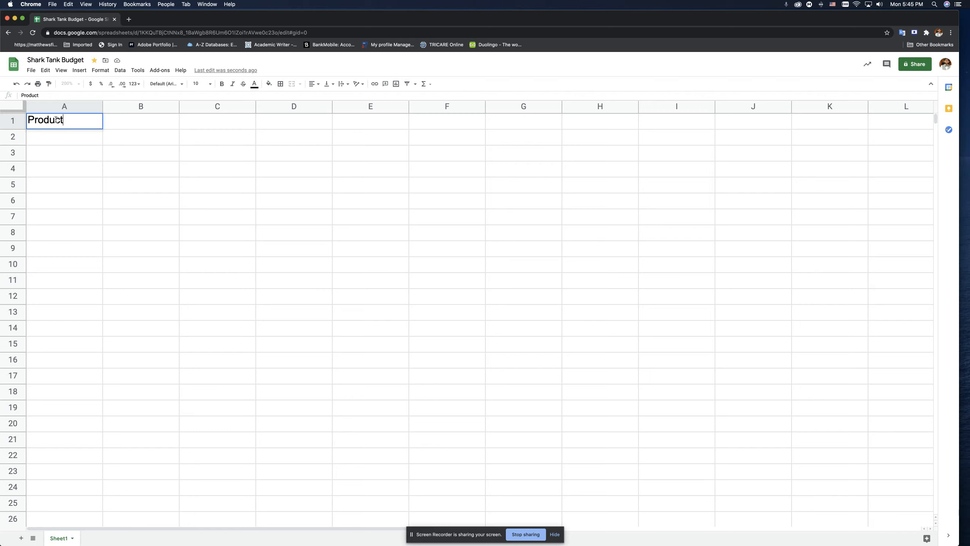
type("/Comany")
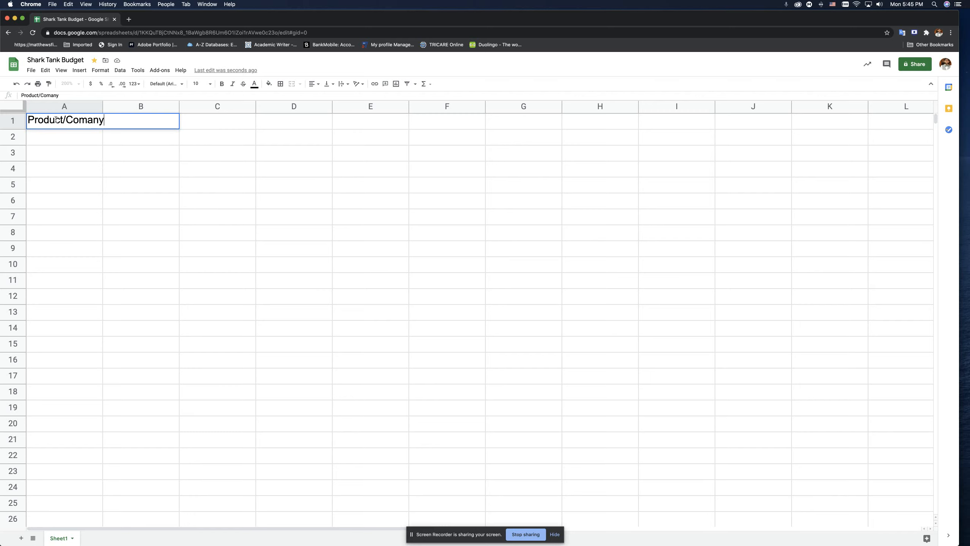
key("BackSpace")
key("BackSpace")
key("BackSpace")
type("pany")
key("Tab")
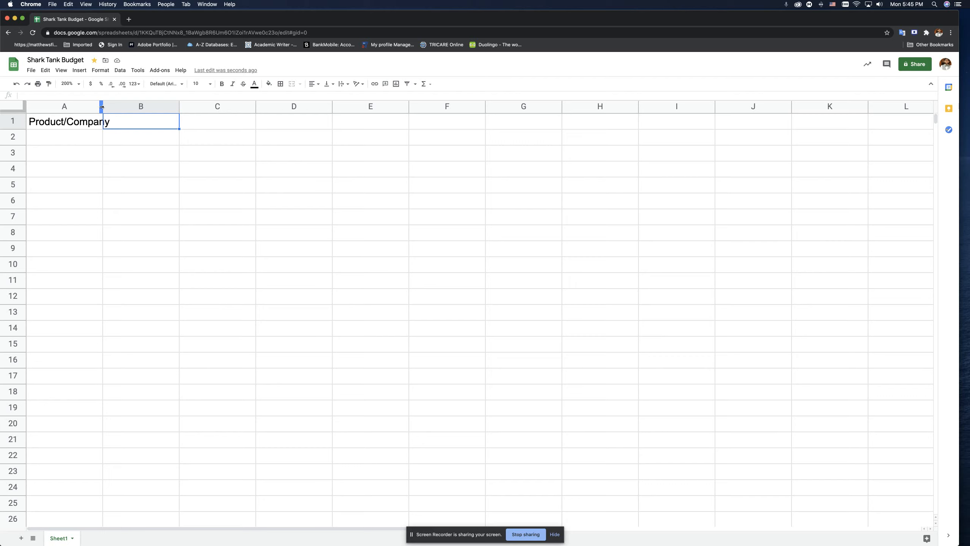
left_click_drag(101, 106, 112, 107)
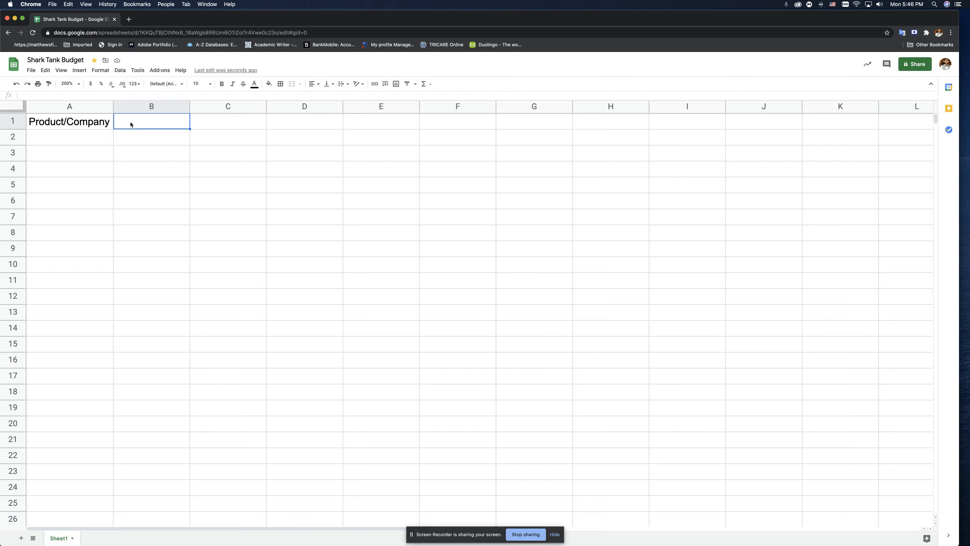
Enter the headers "Sell Price", "Cost to Make" and "Profit in $" in cells B1 to D1.
type("Sell Price")
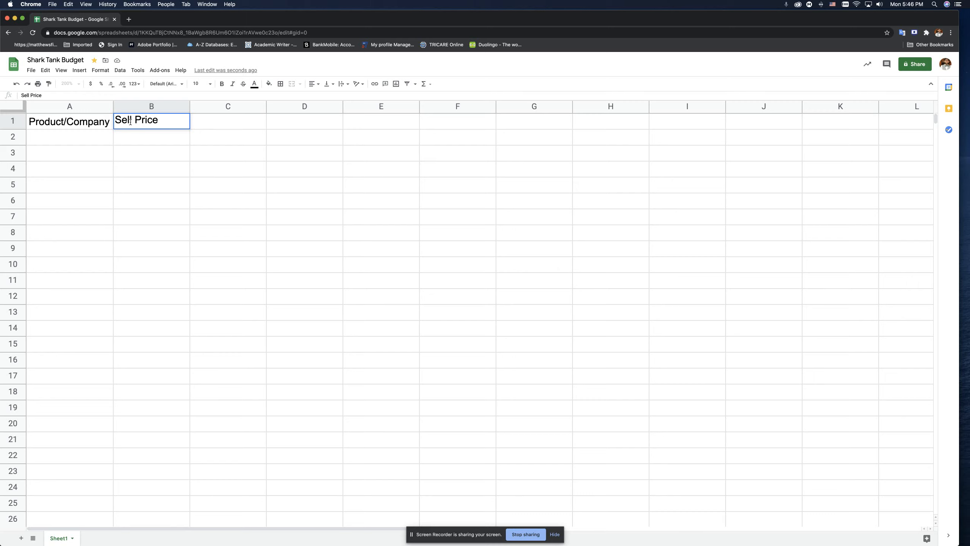
key("Tab")
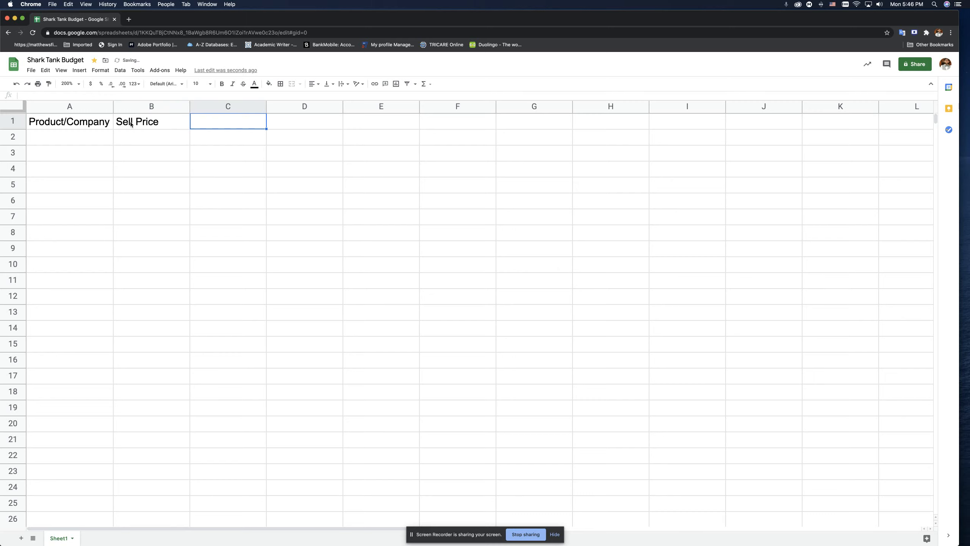
type("Cost to Make")
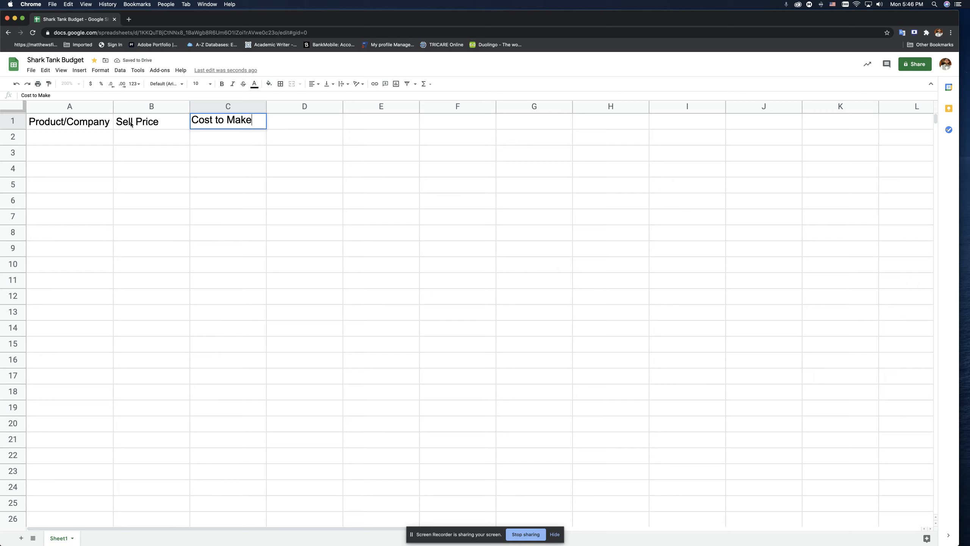
key("Tab")
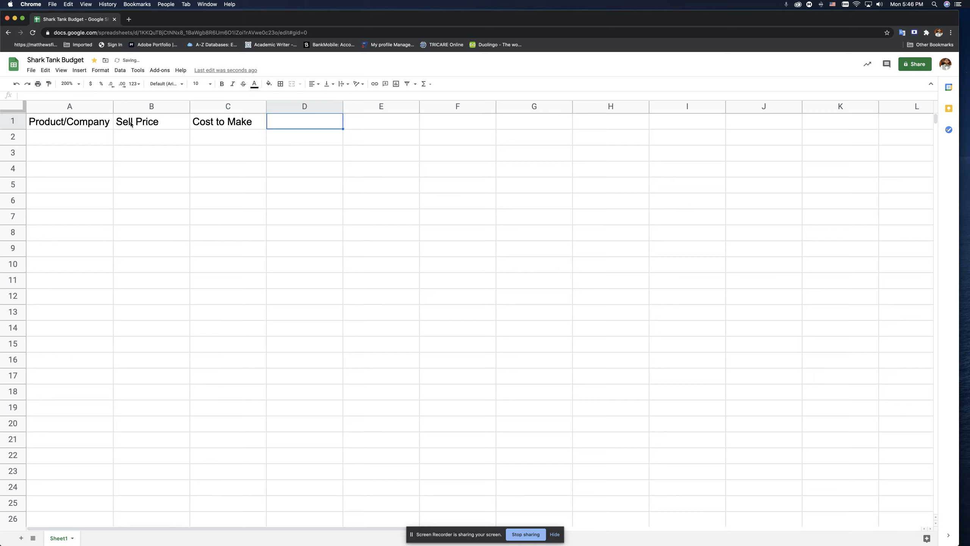
type("Profit in ")
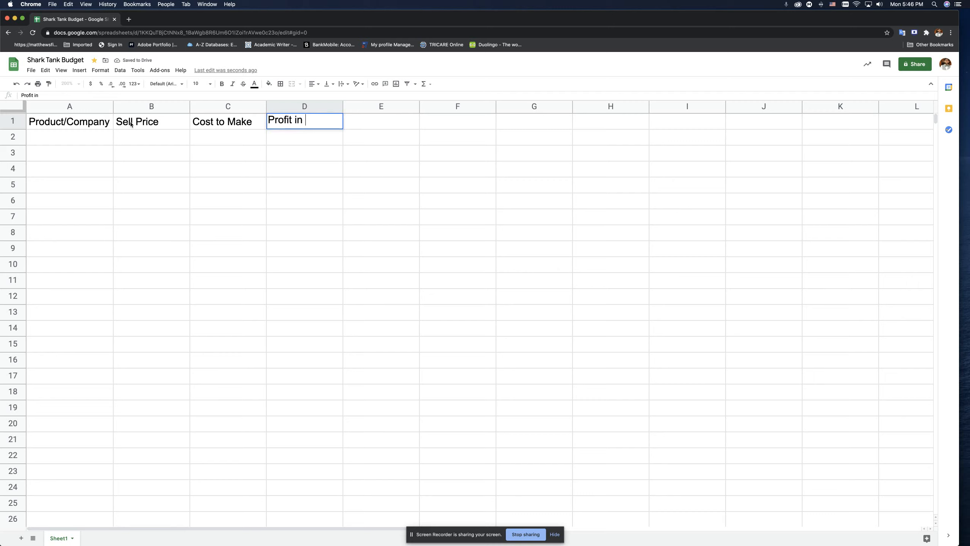
type("$")
key("Return")
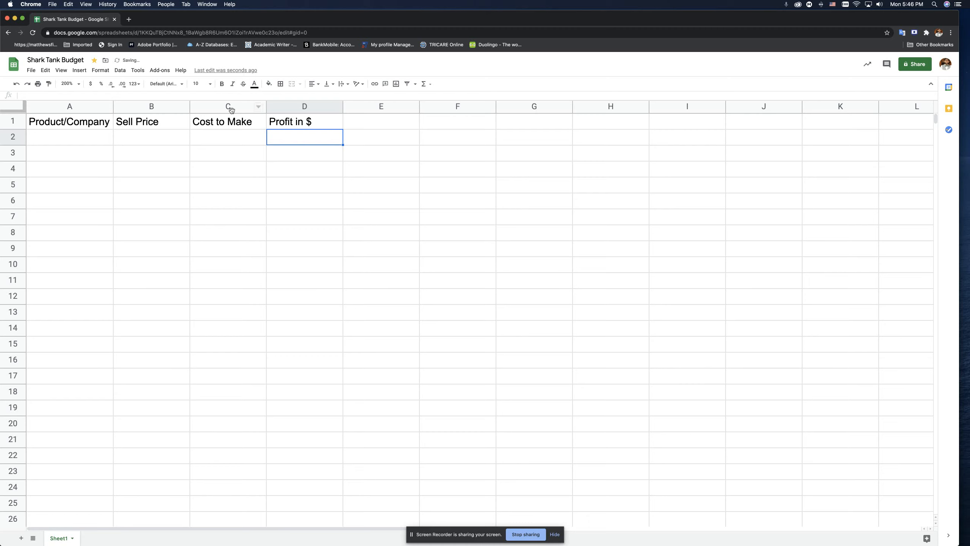
Center the contents of columns A through D horizontally.
left_click(293, 106)
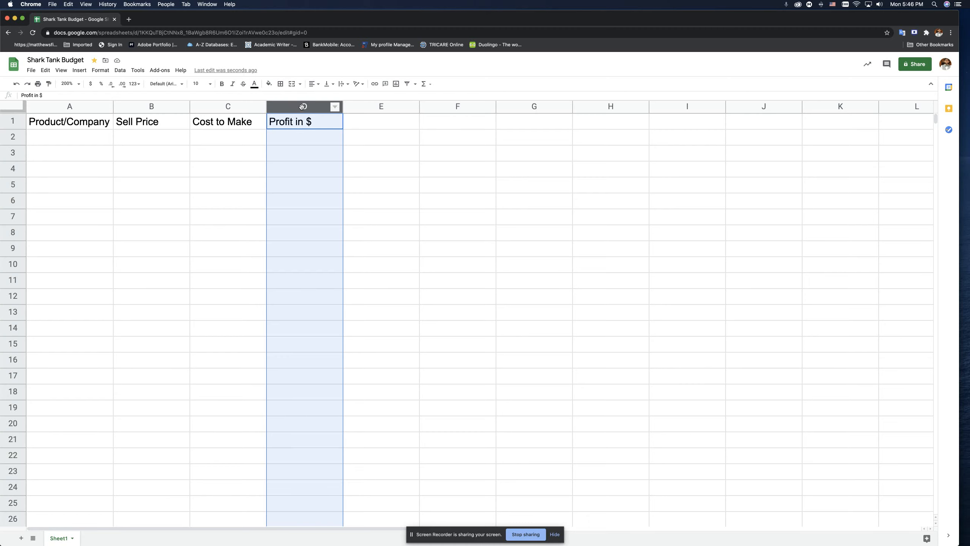
left_click(234, 106)
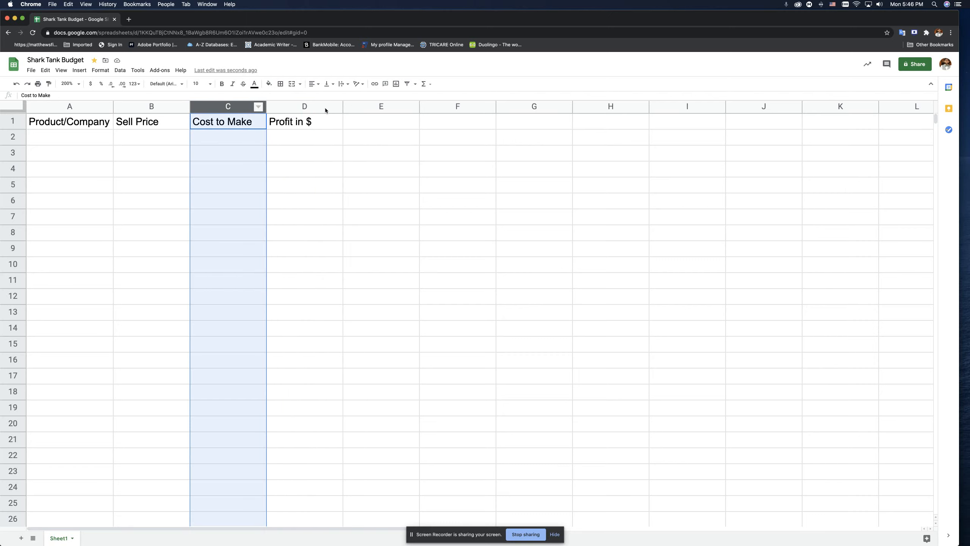
left_click(313, 106)
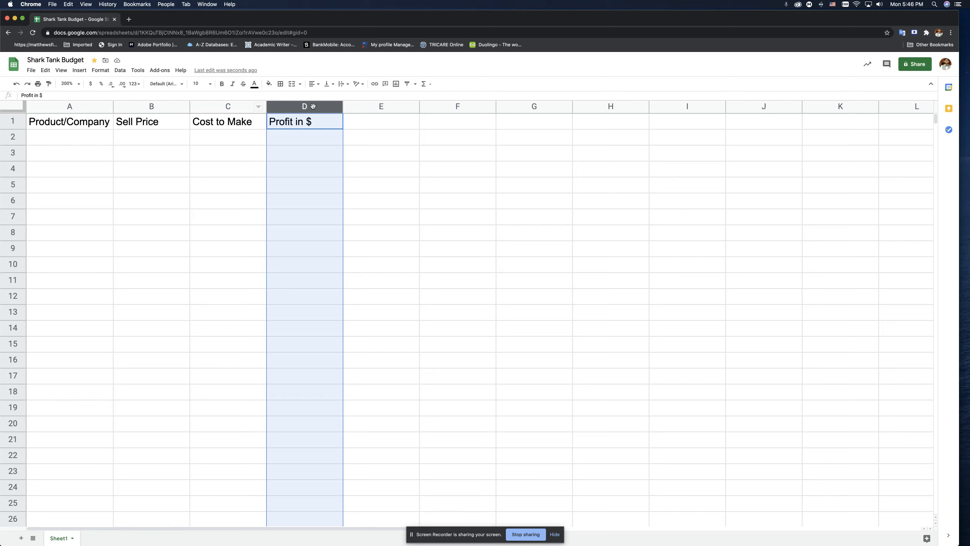
key("shift+Left")
key("shift+Left")
key("shift+Left")
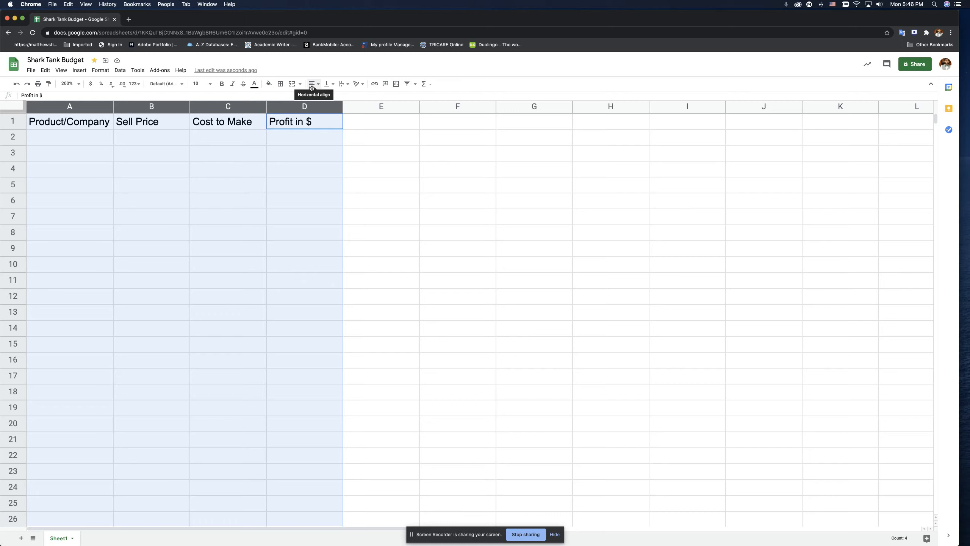
left_click(312, 87)
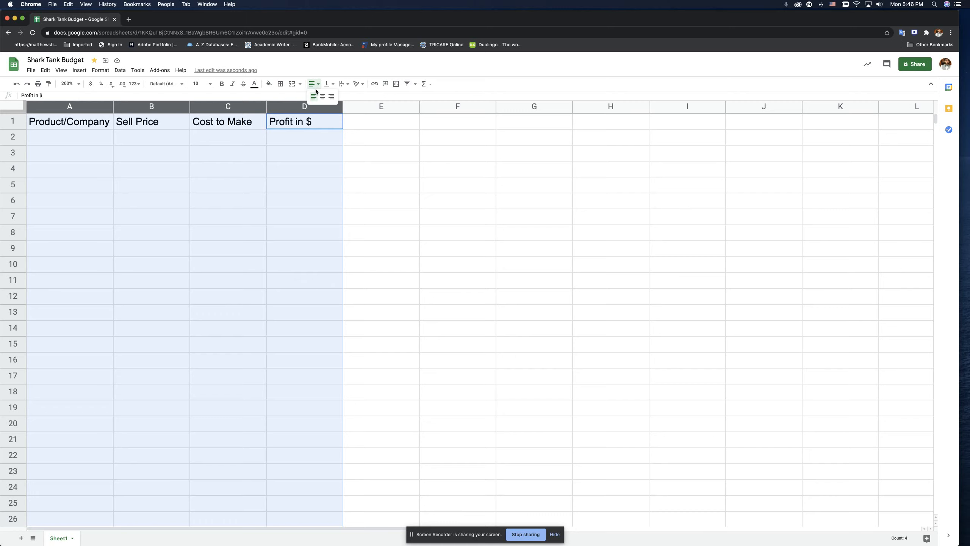
left_click(323, 98)
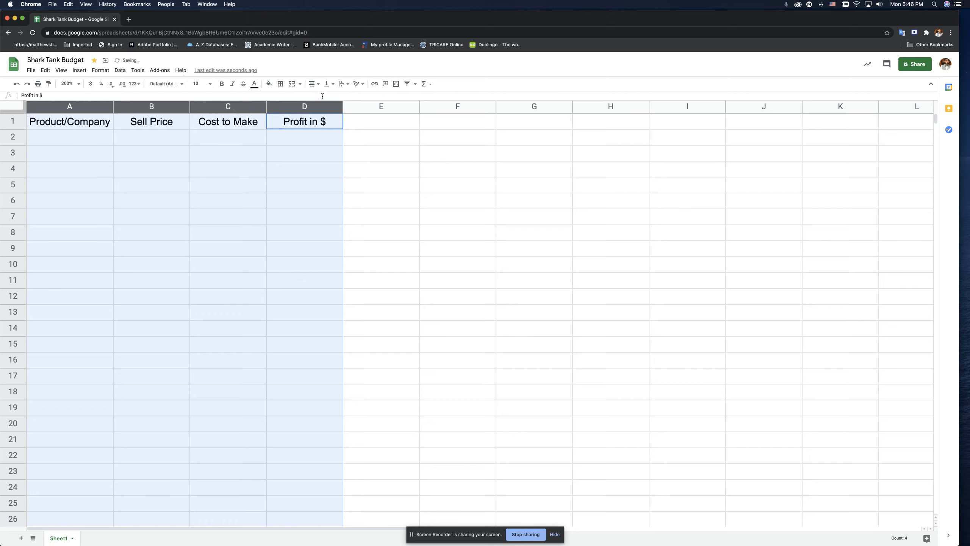
Make the four headers in cells A1 to D1 bold and underlined.
left_click(75, 138)
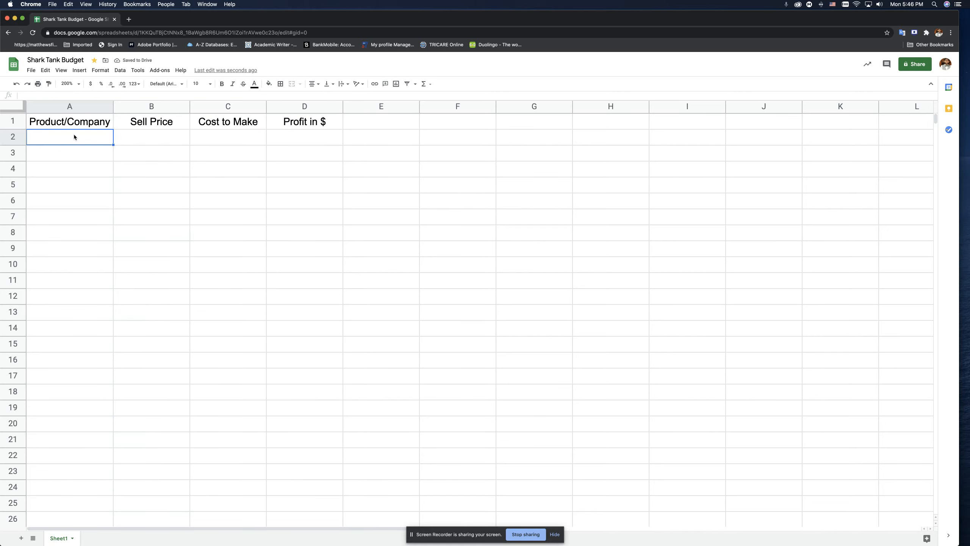
left_click(72, 124)
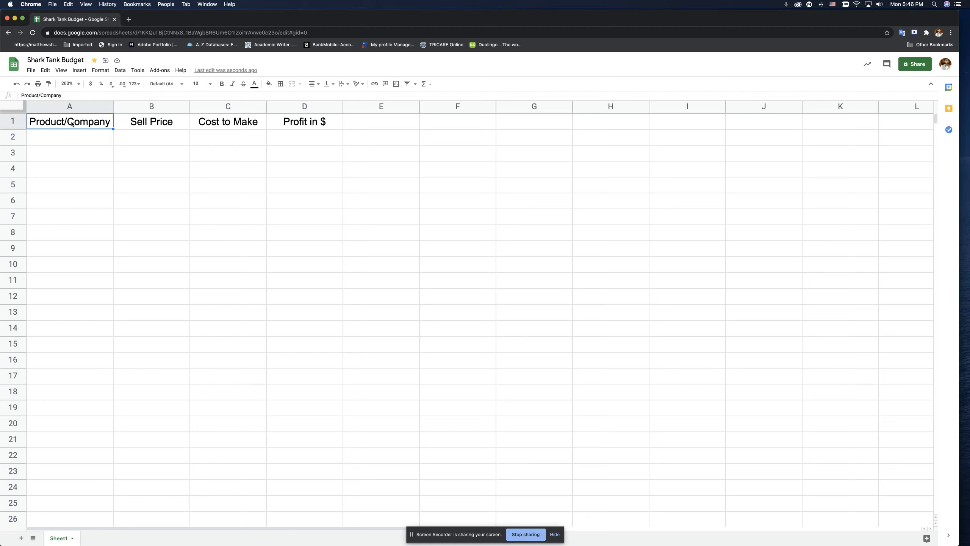
key("shift+Right")
key("shift+Right")
key("shift+Right")
key("super+b")
key("super+u")
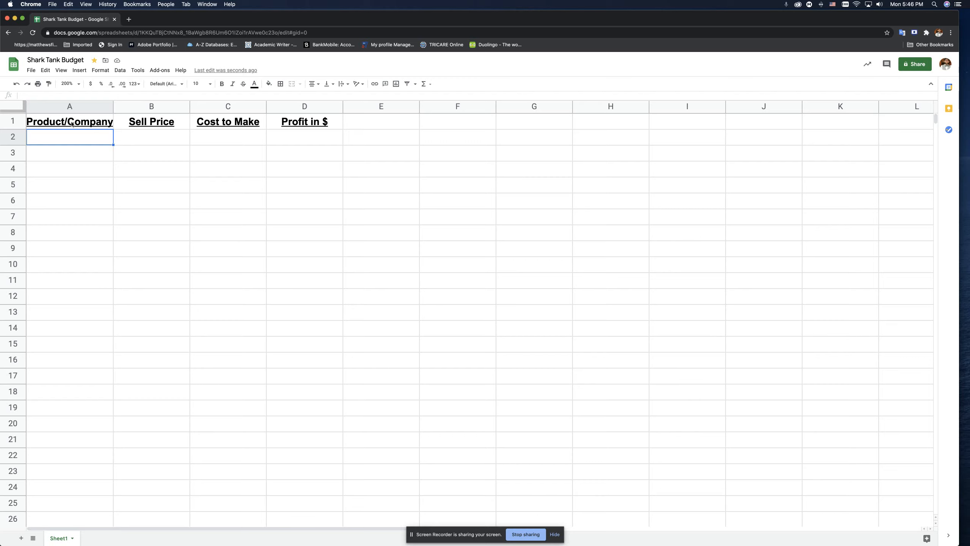
Enter the product "Surf Board" in A2, its sell price 499.99 in B2 and its cost to make 125.00 in C2.
type("Surf Board")
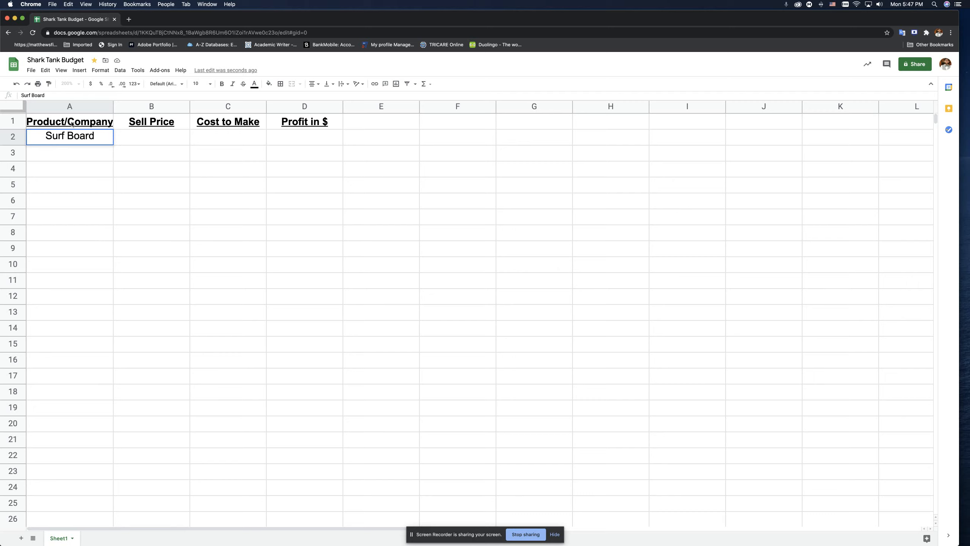
key("Tab")
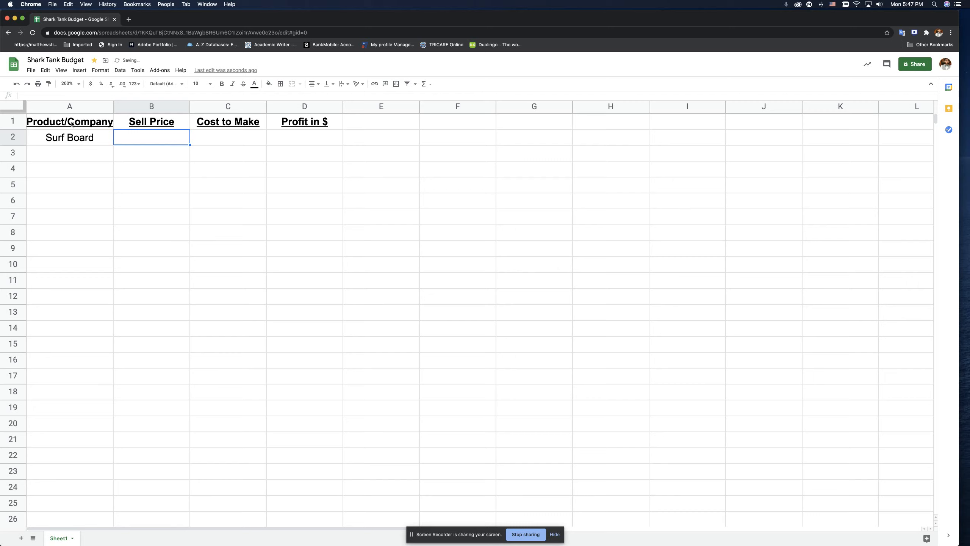
type("499.99")
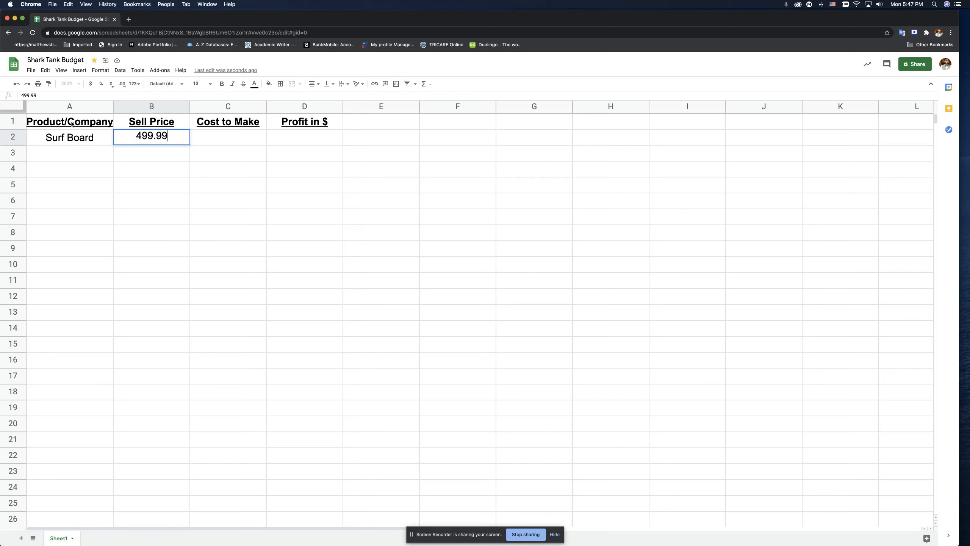
key("Tab")
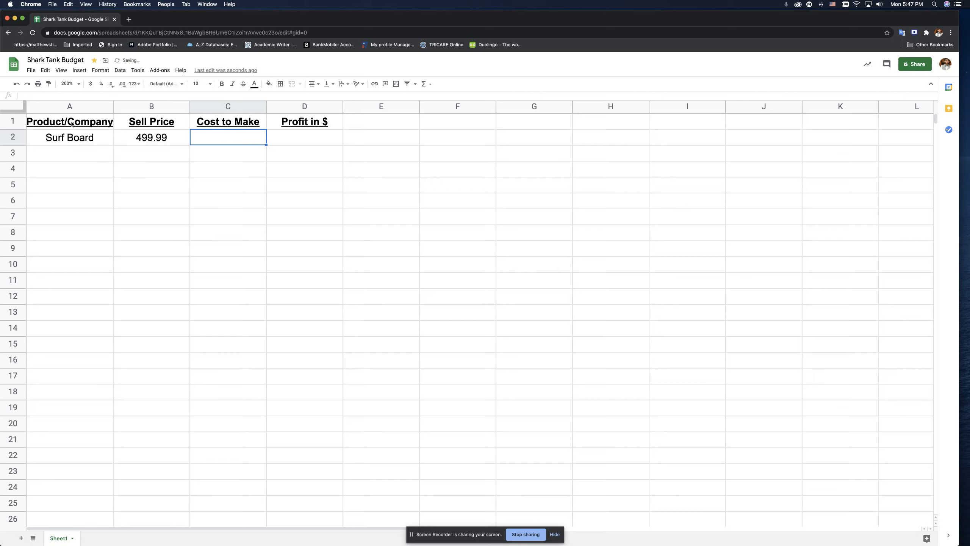
type("125.00")
key("Tab")
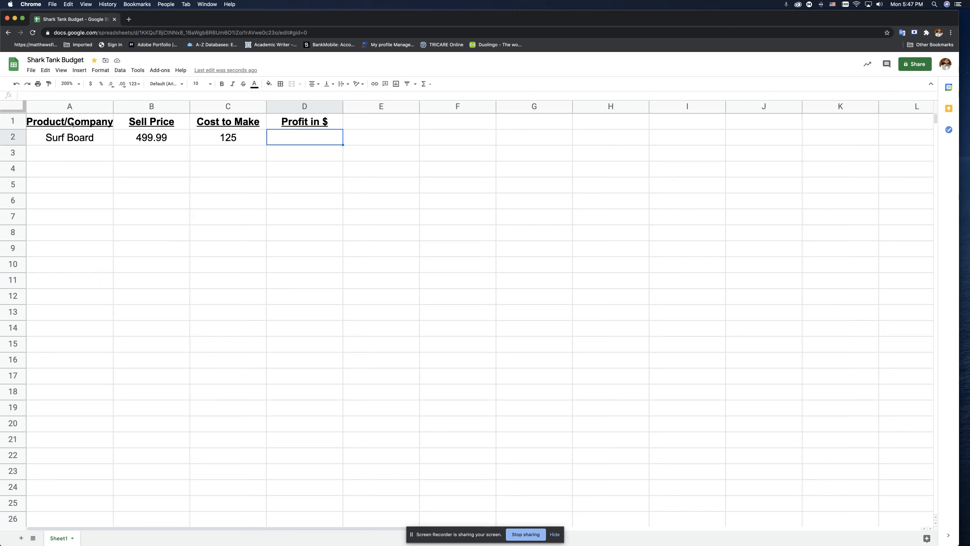
Calculate the Surf Board's profit in cell D2 with the formula =SUM(B2-C2).
type("=")
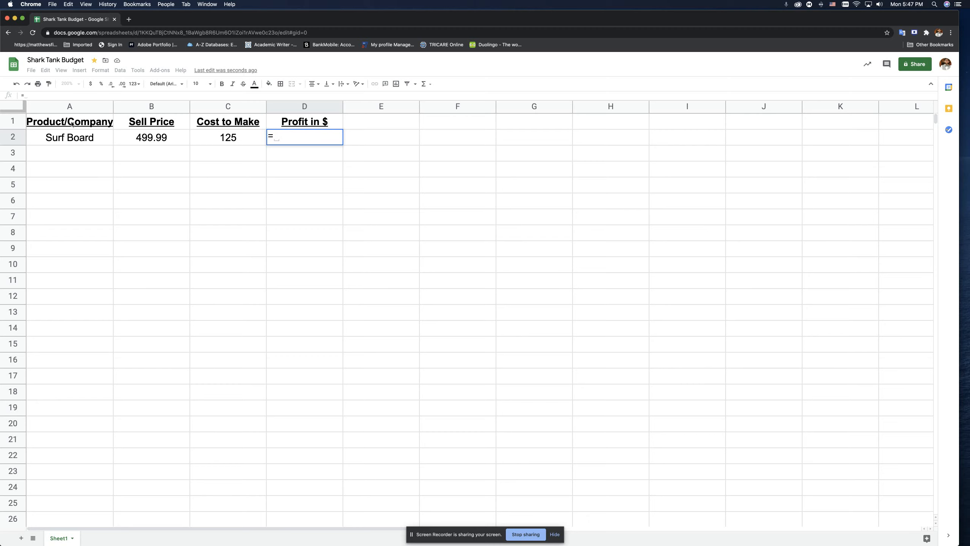
type("sum")
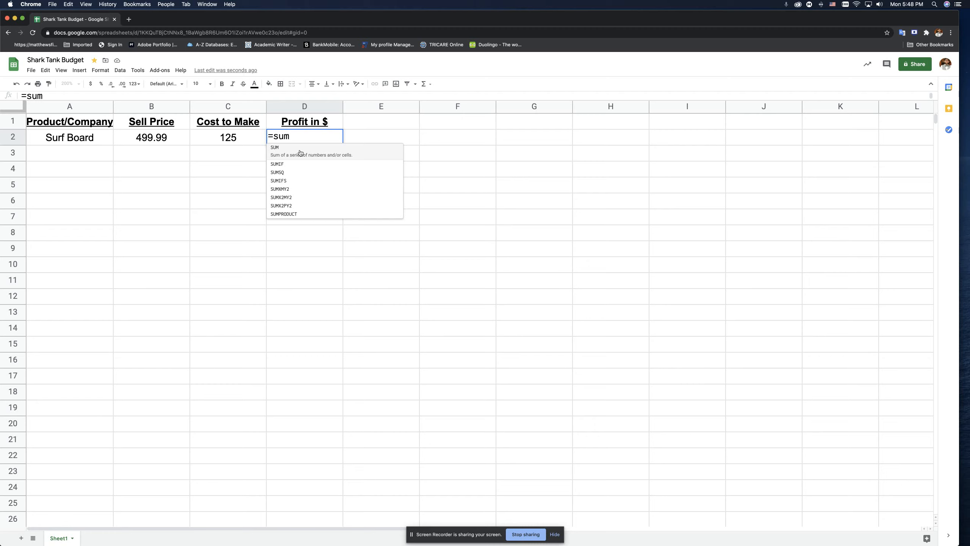
left_click(300, 153)
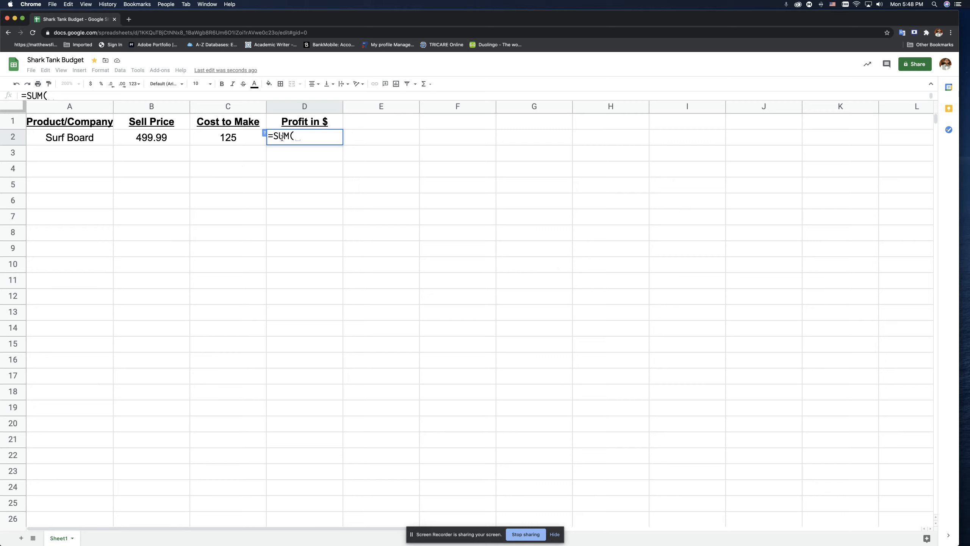
left_click(151, 139)
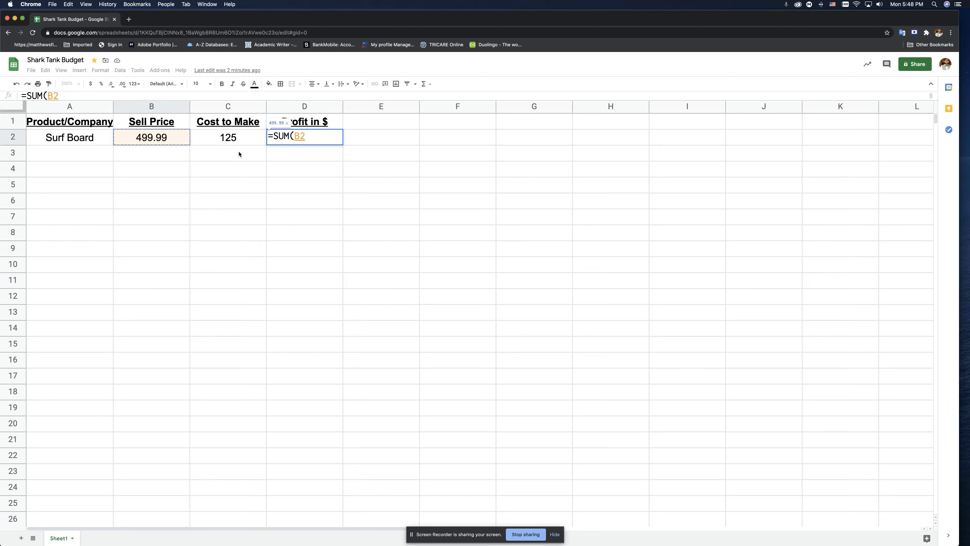
type("-")
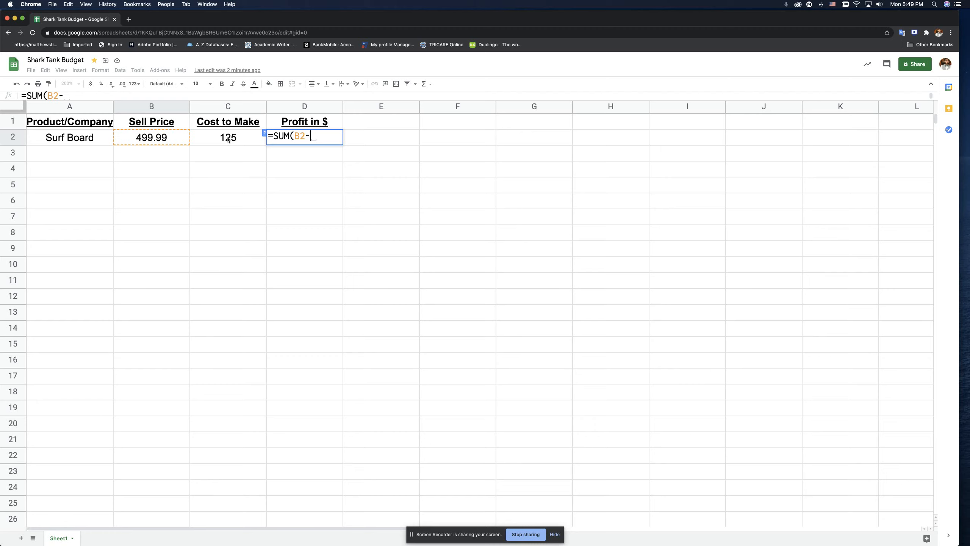
left_click(228, 138)
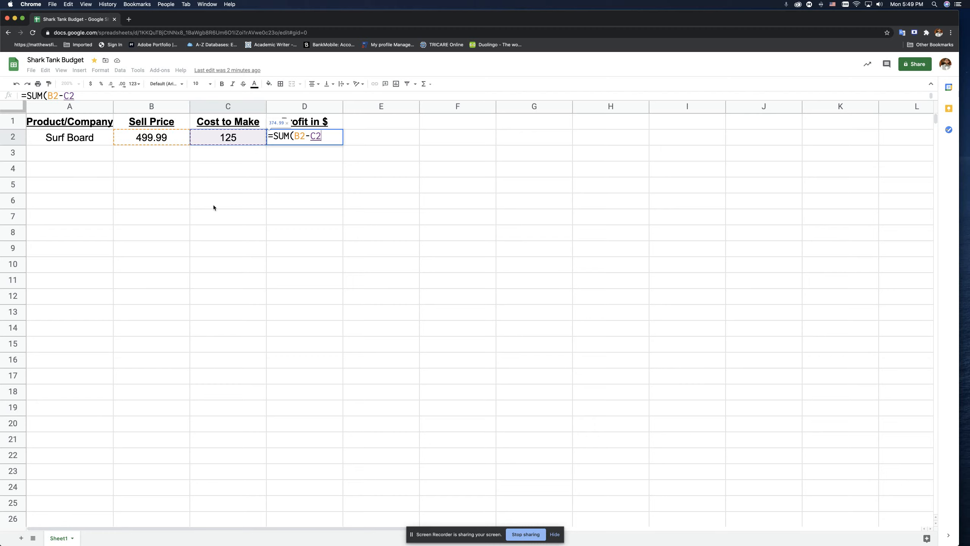
type(")")
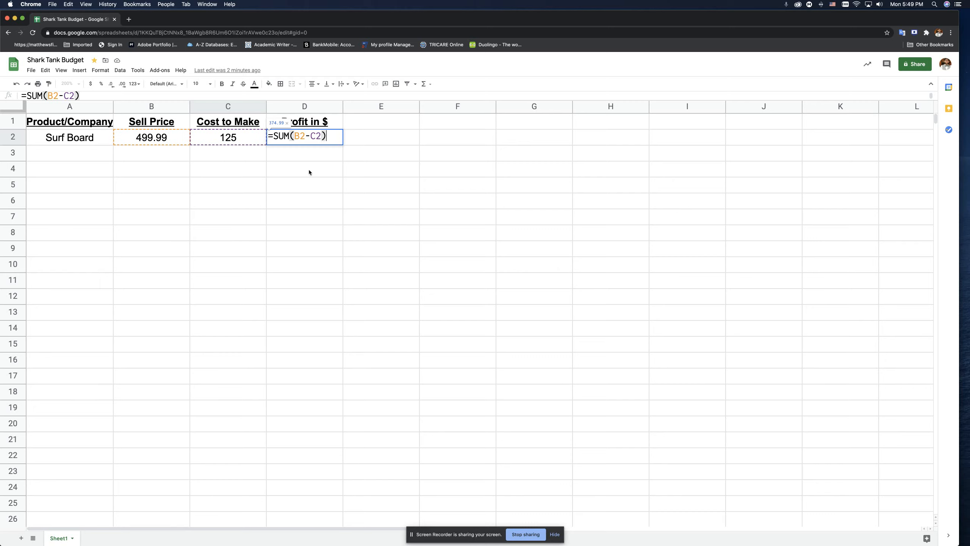
key("Return")
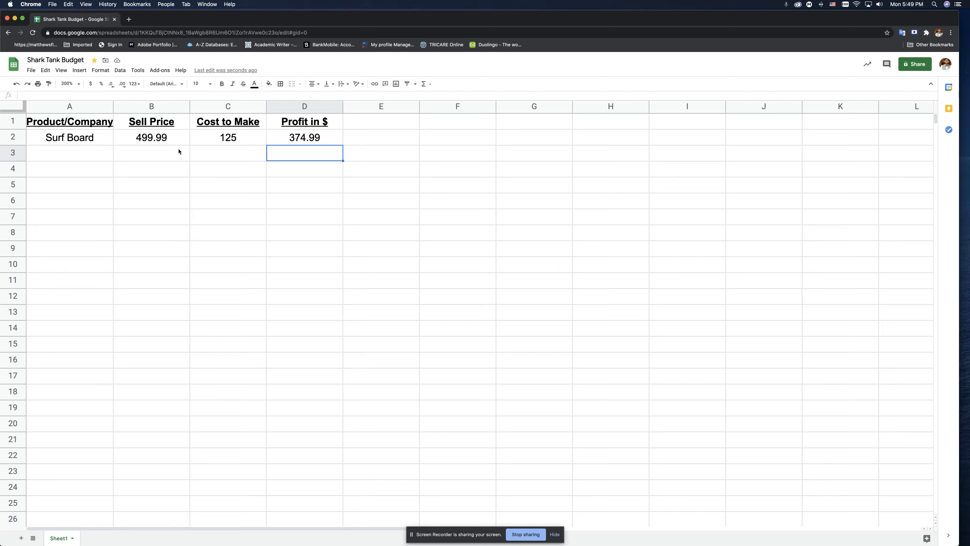
Test the profit formula by changing the cost in C2 to 115, and set it back to 125.
left_click(228, 141)
type("115")
key("Return")
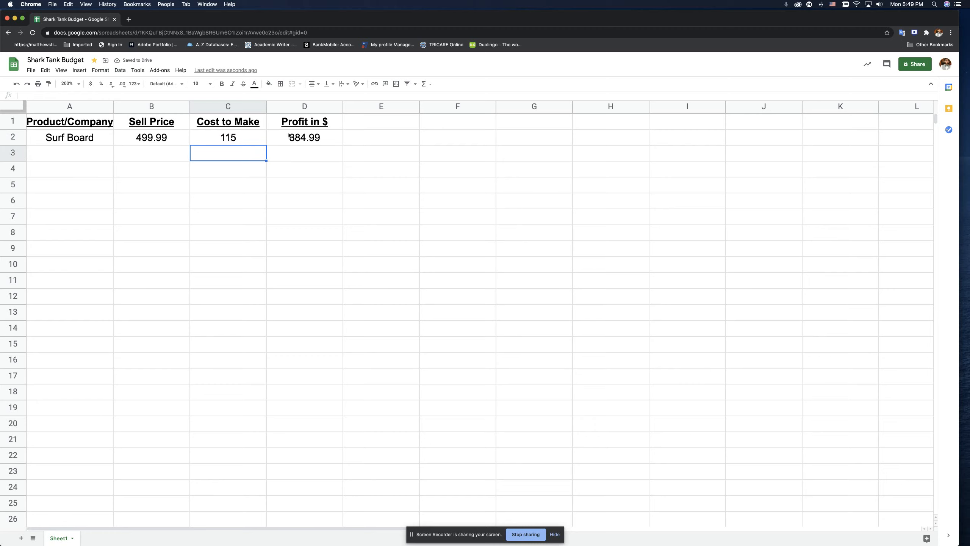
left_click(232, 140)
type("125")
key("Return")
Inspect the profit formula in D2 and the sell price and cost cells B2 and C2 it refers to.
left_click(302, 140)
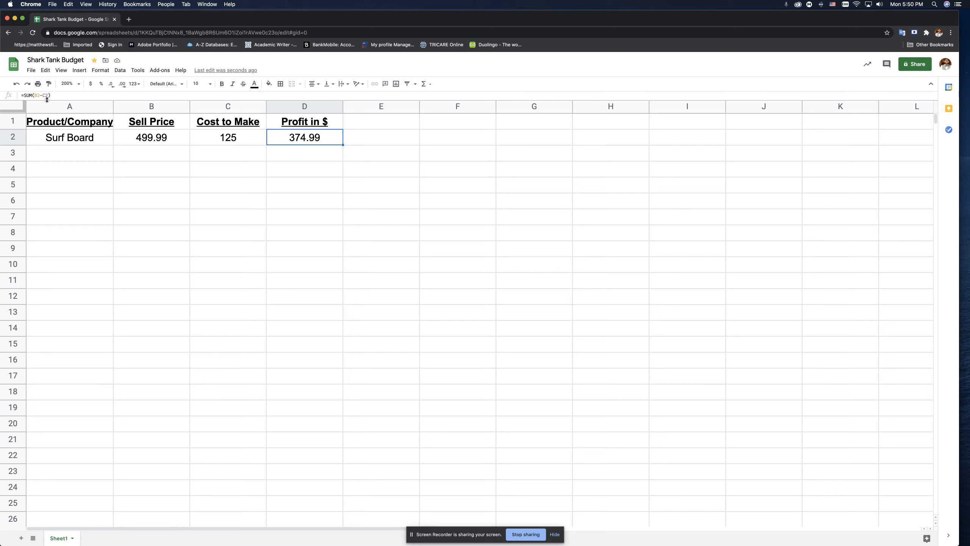
left_click(150, 141)
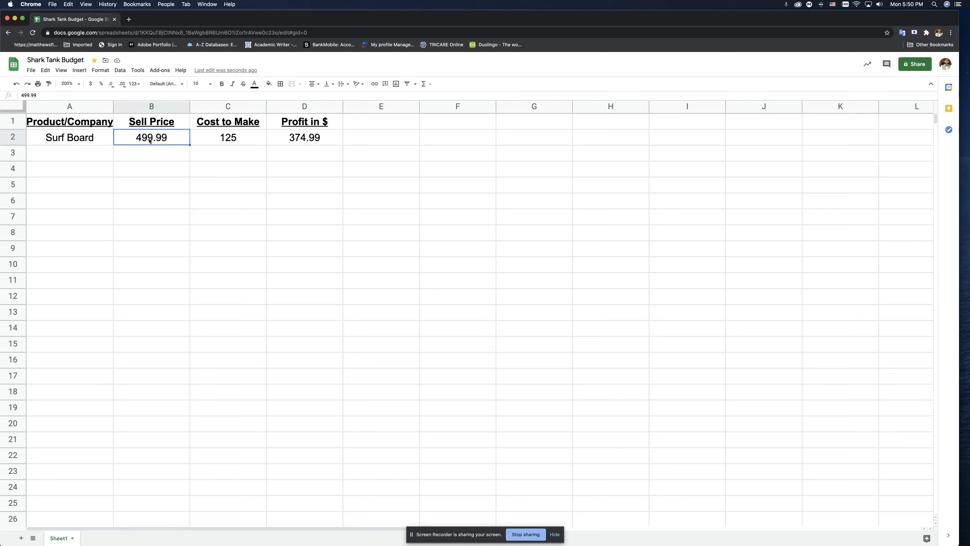
left_click(234, 138)
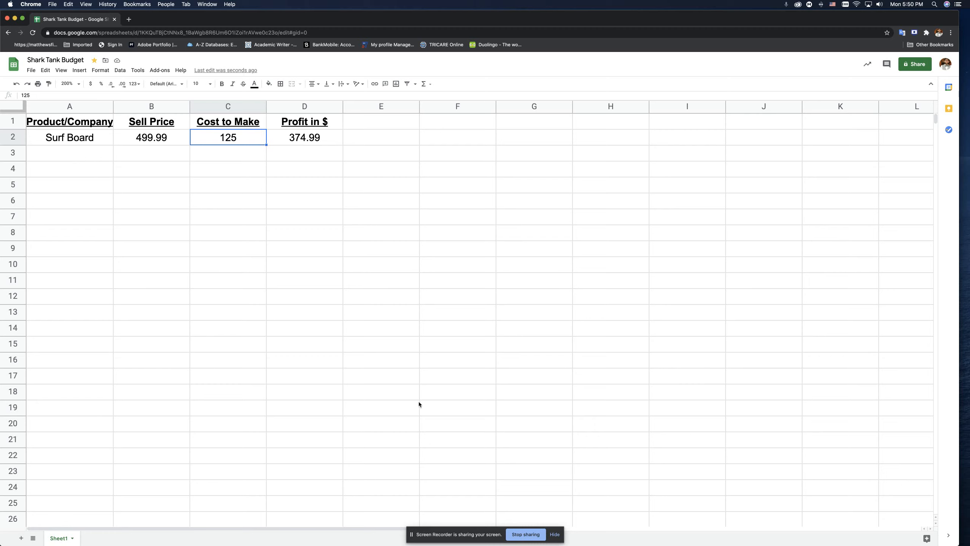
left_click(914, 33)
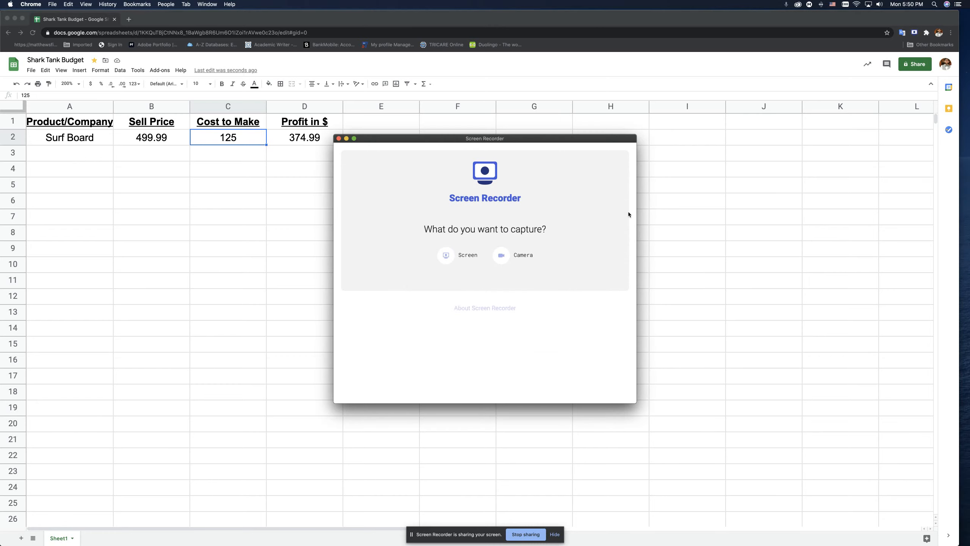